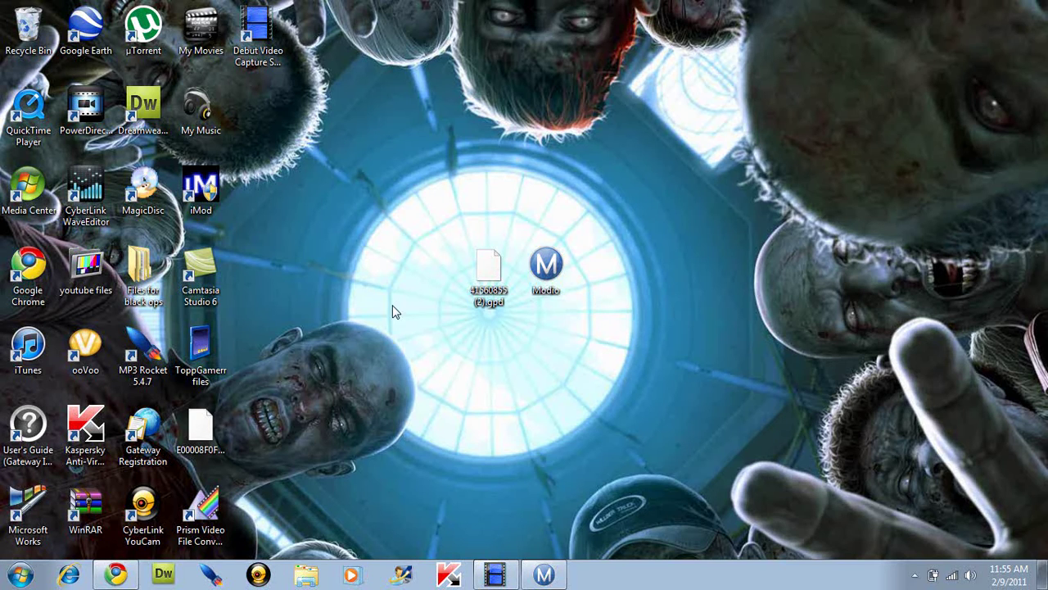
drag(438, 195, 599, 344)
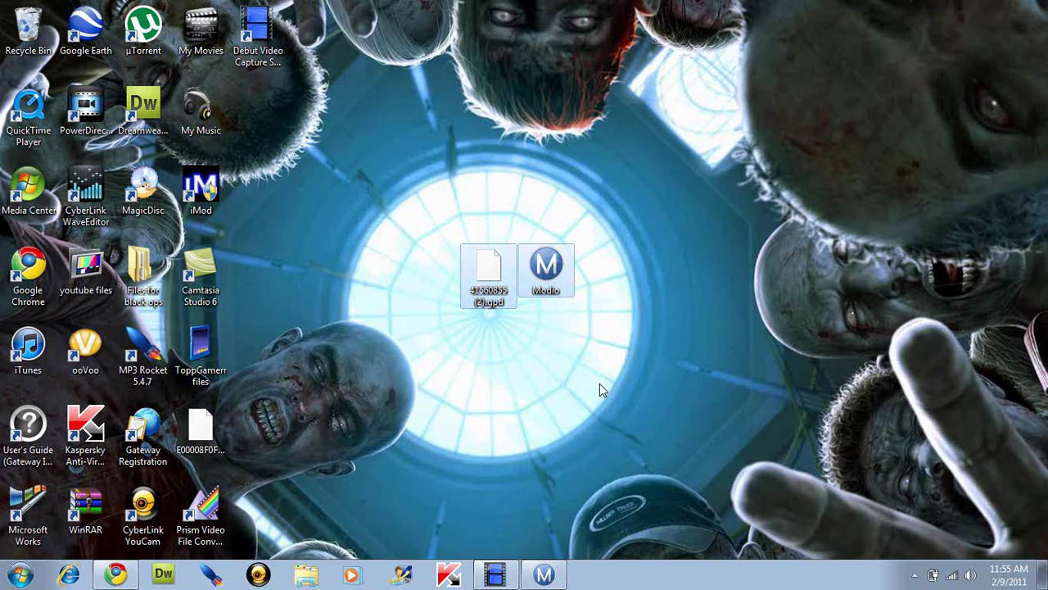
click(637, 337)
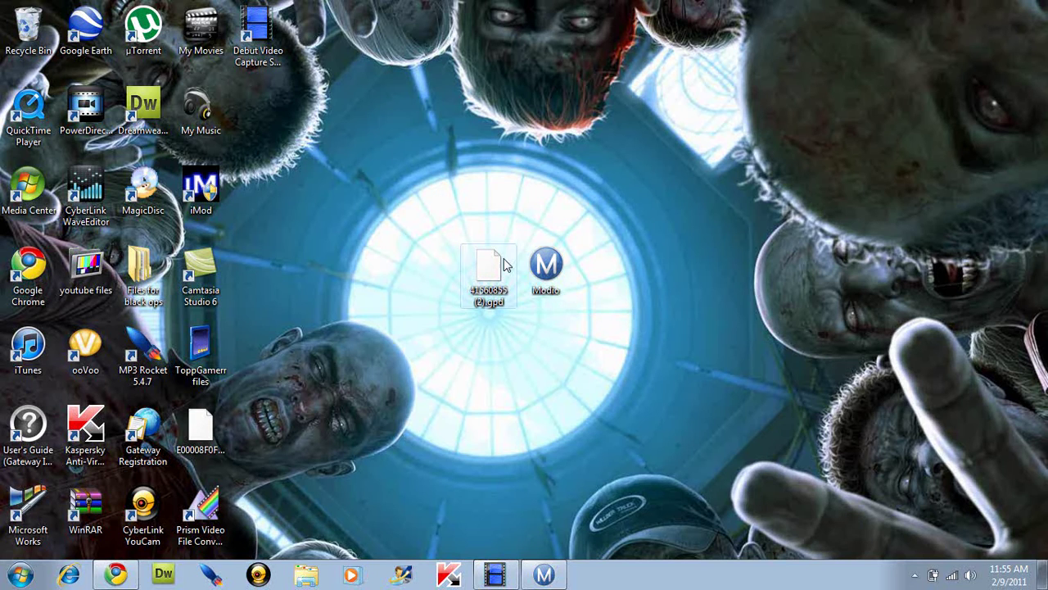
click(546, 272)
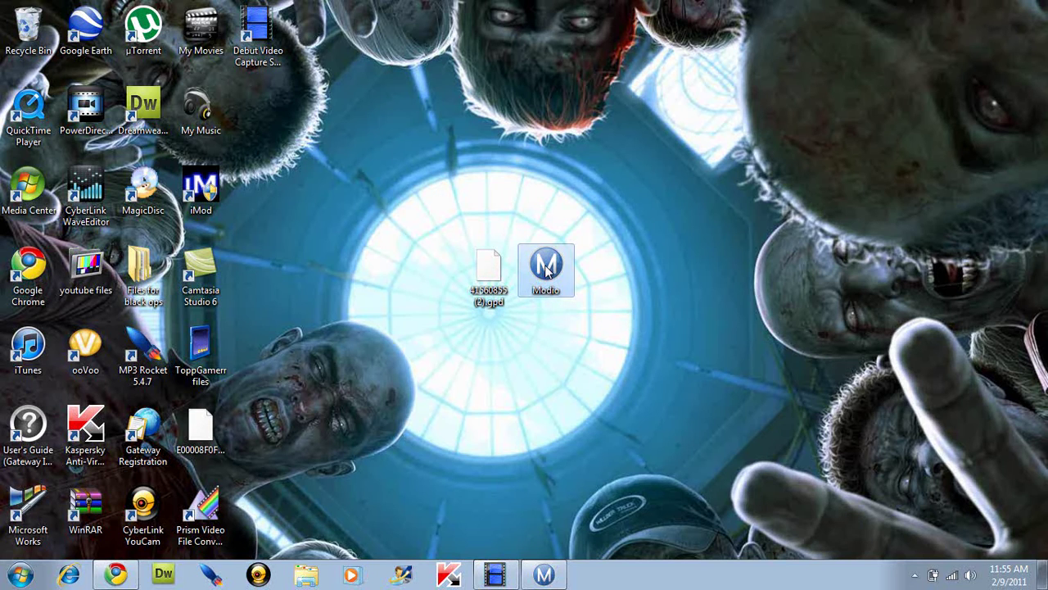
Switch to Modio, start exploring the device and load the Xbox 360 USB stick in the Device Explorer
click(550, 577)
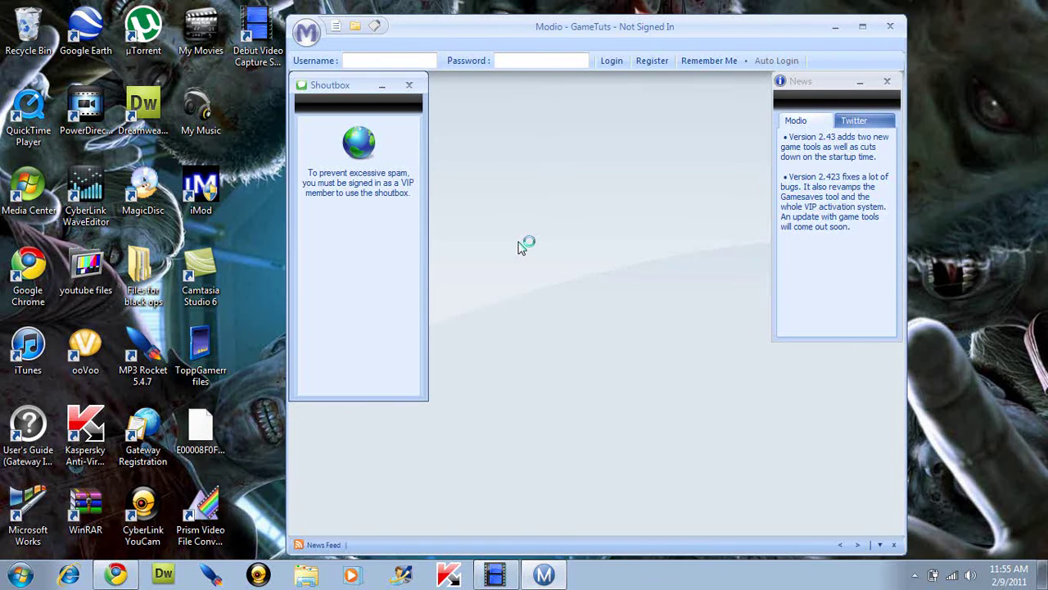
click(306, 31)
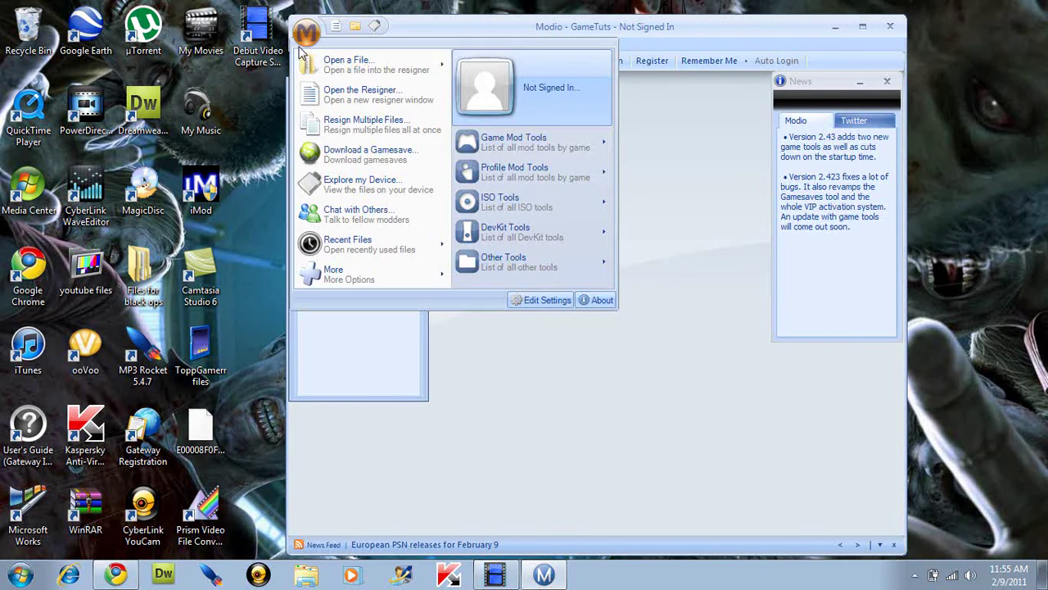
click(375, 188)
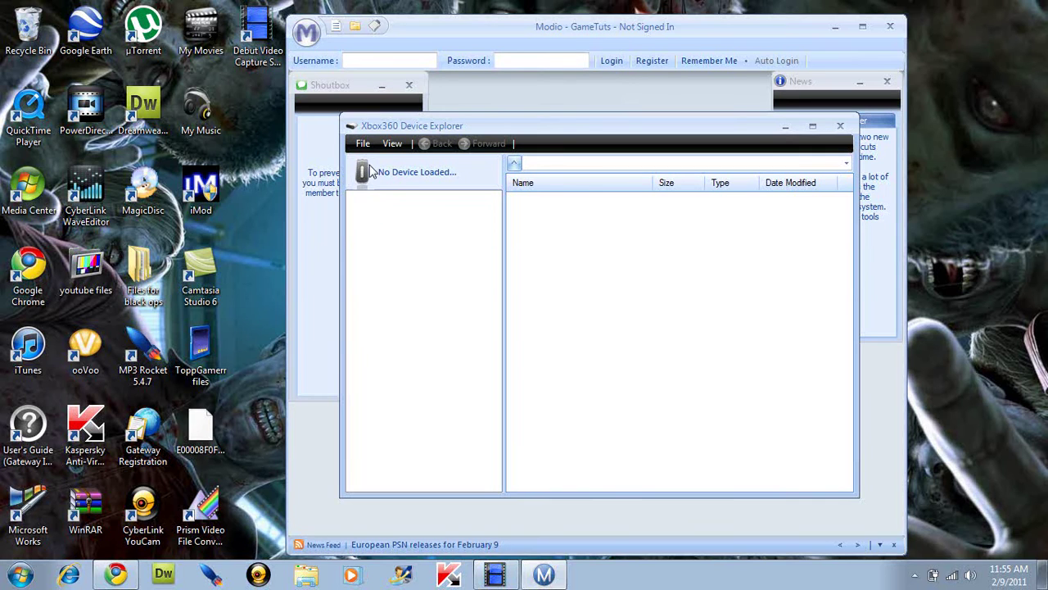
click(369, 148)
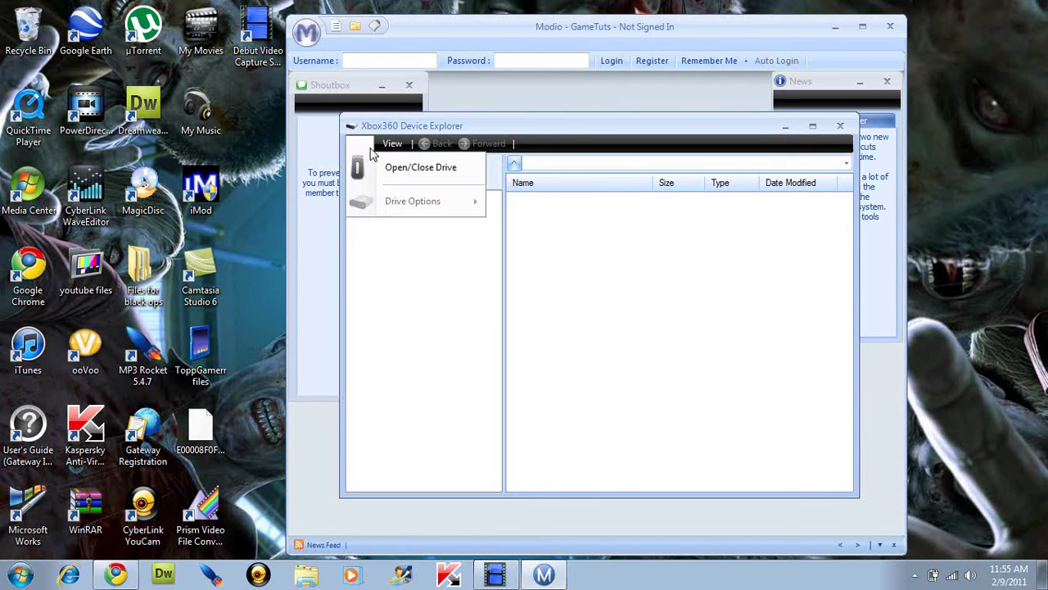
click(391, 172)
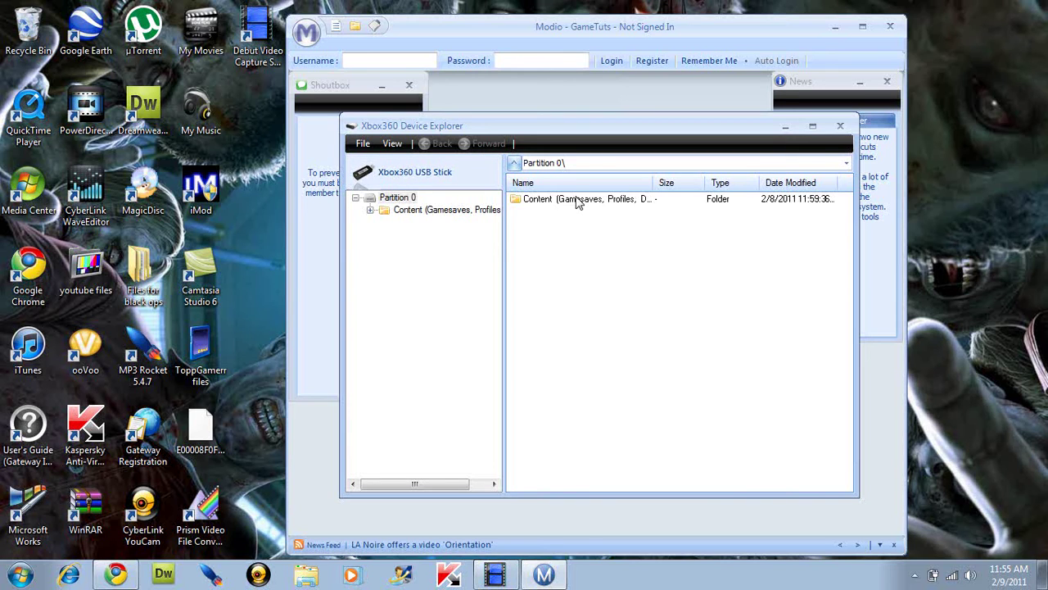
Browse the USB stick's Content folder through the account folder and Profile Storage to the Profiles folder
double_click(577, 201)
double_click(577, 201)
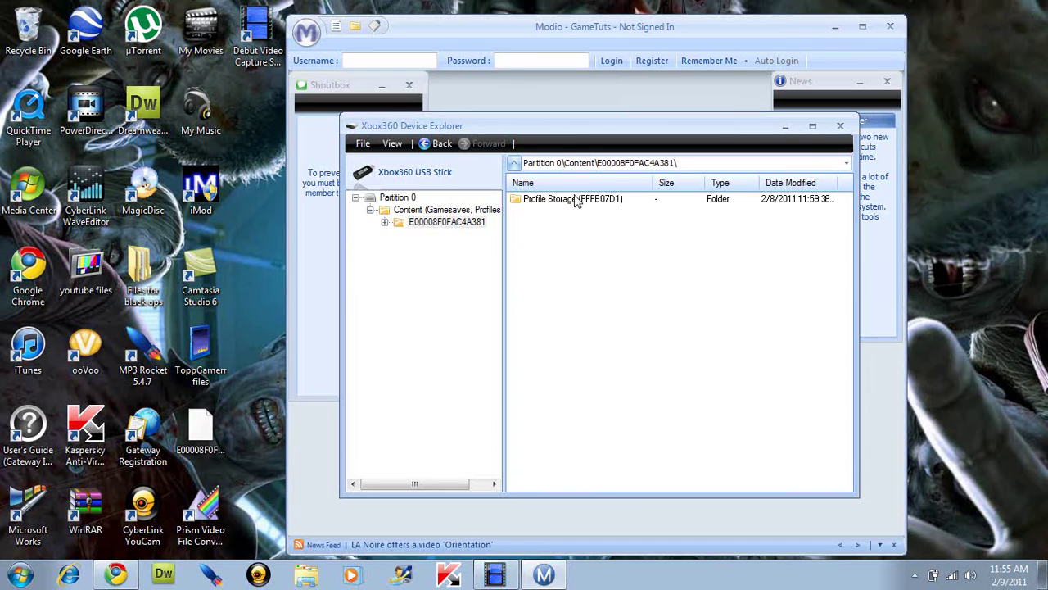
double_click(577, 201)
click(575, 206)
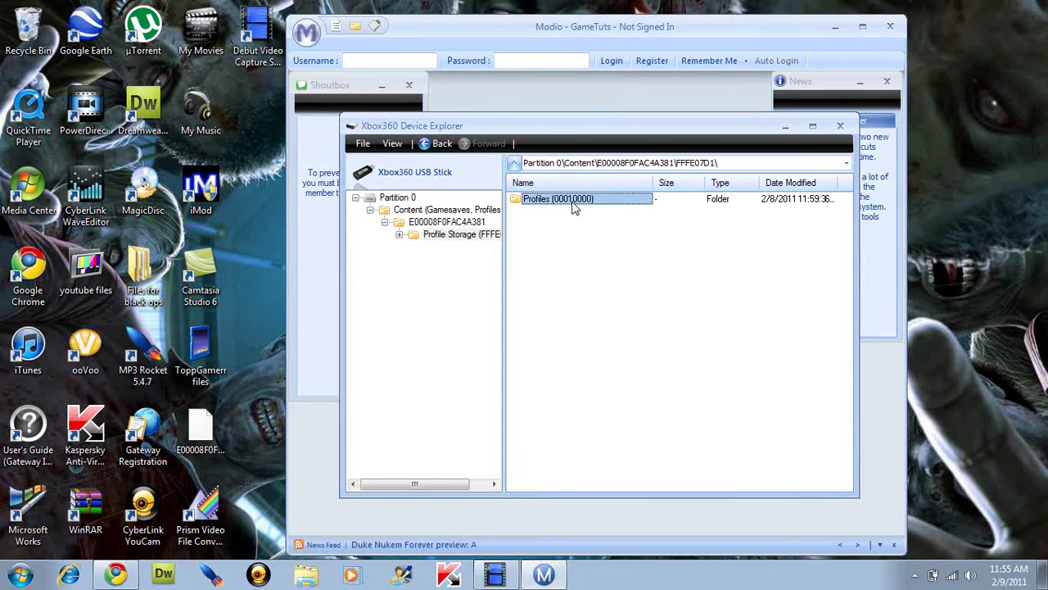
double_click(558, 202)
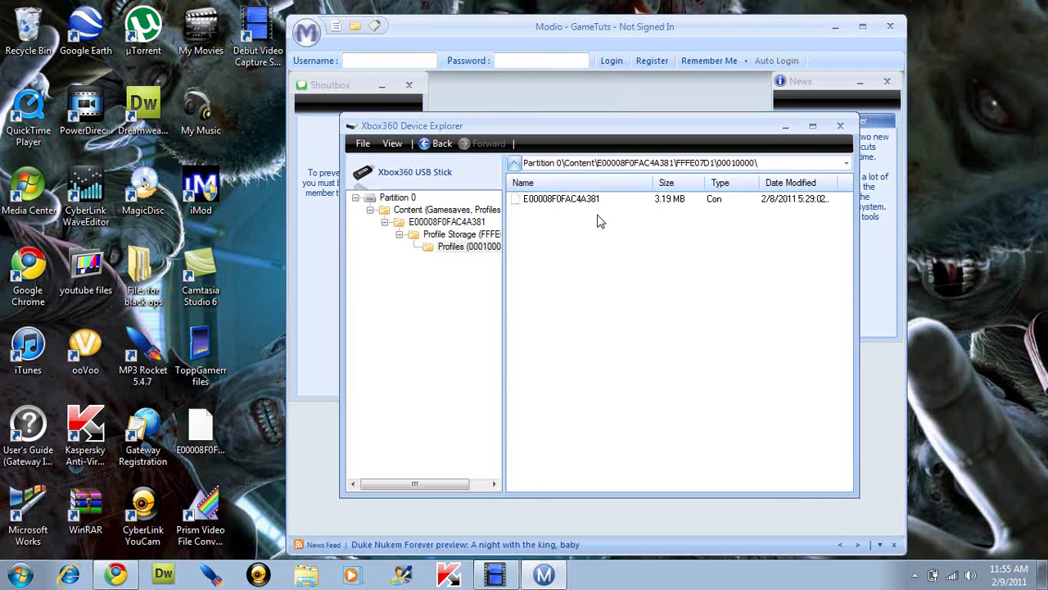
Extract the profile file to the Desktop, replacing the copy there, and insert that Desktop file back into the Profiles folder, overwriting the existing one
click(573, 201)
right_click(573, 204)
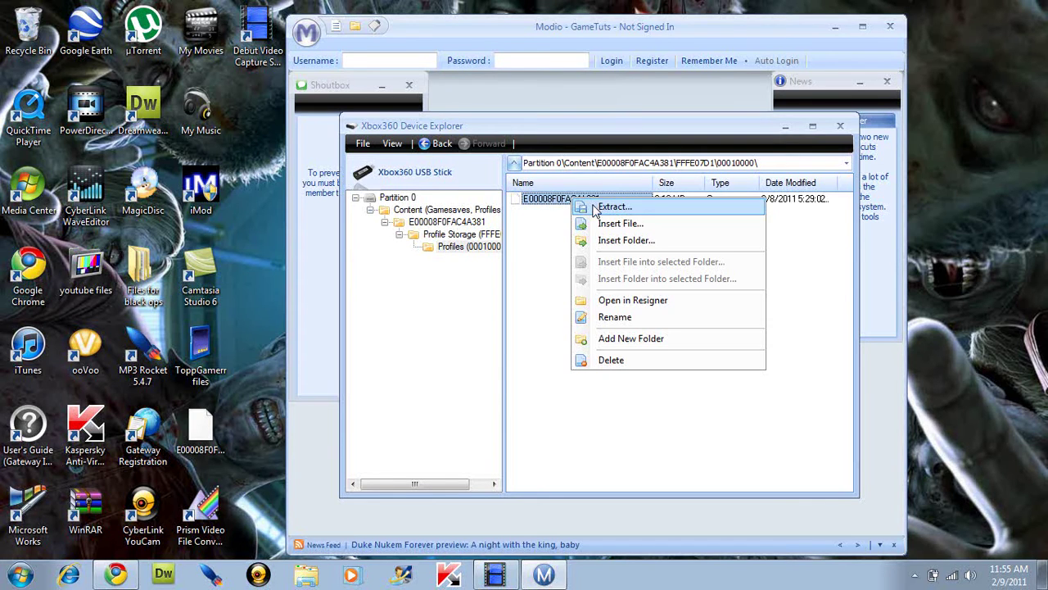
click(619, 208)
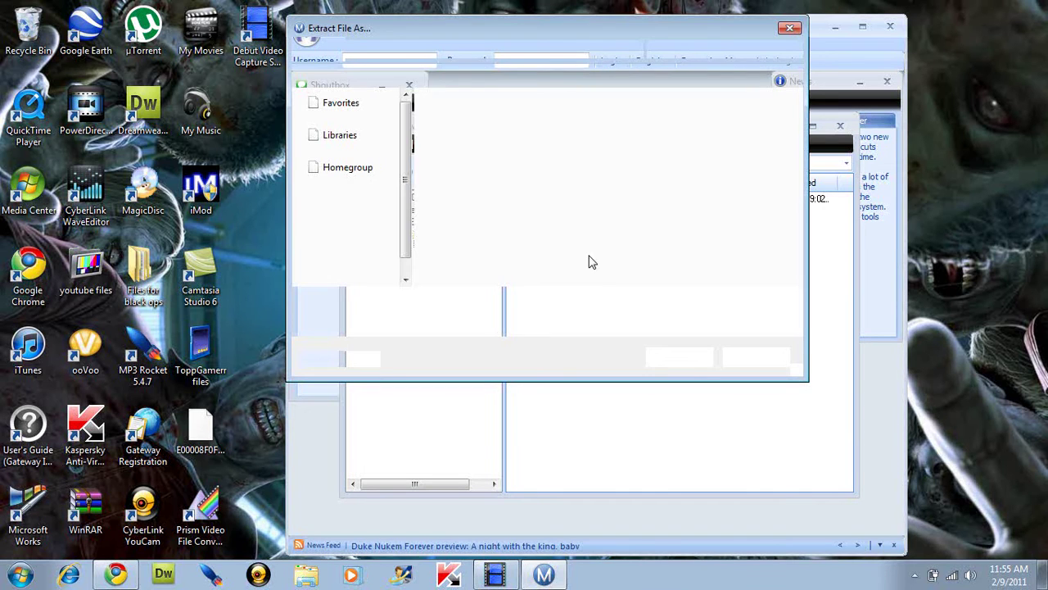
click(327, 119)
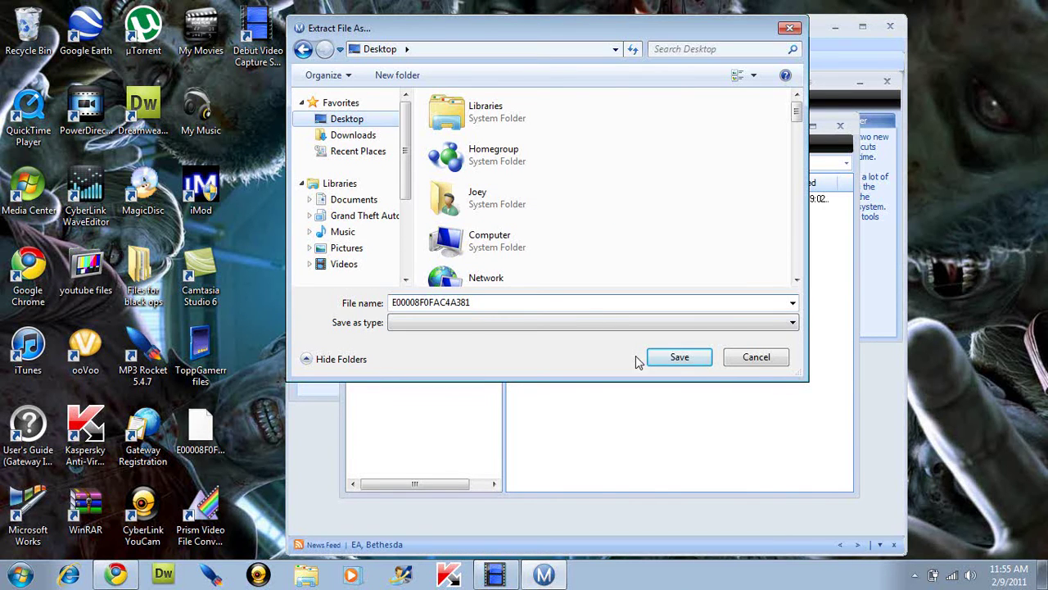
click(680, 358)
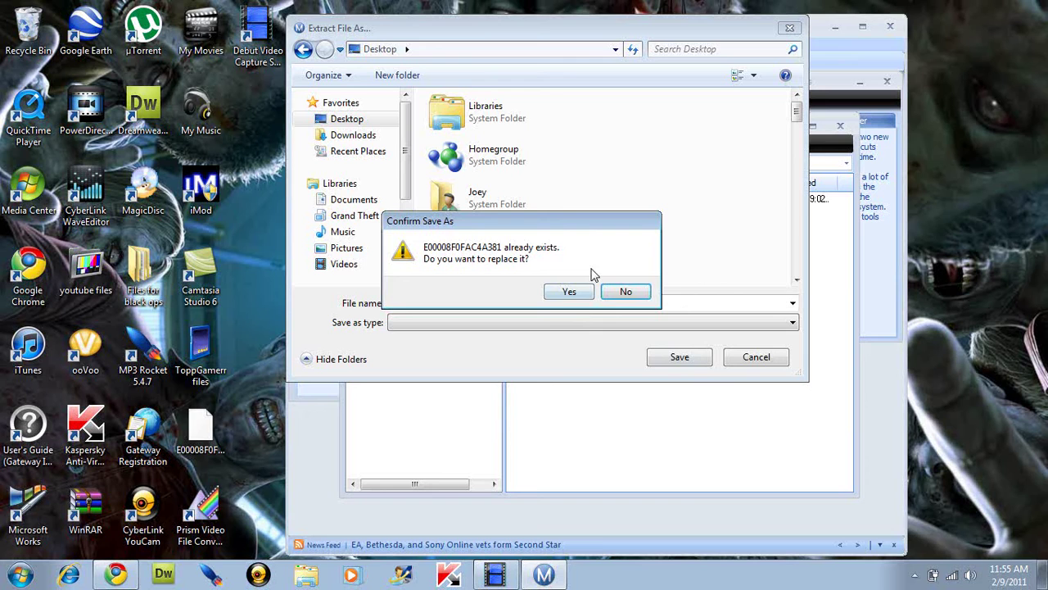
click(571, 293)
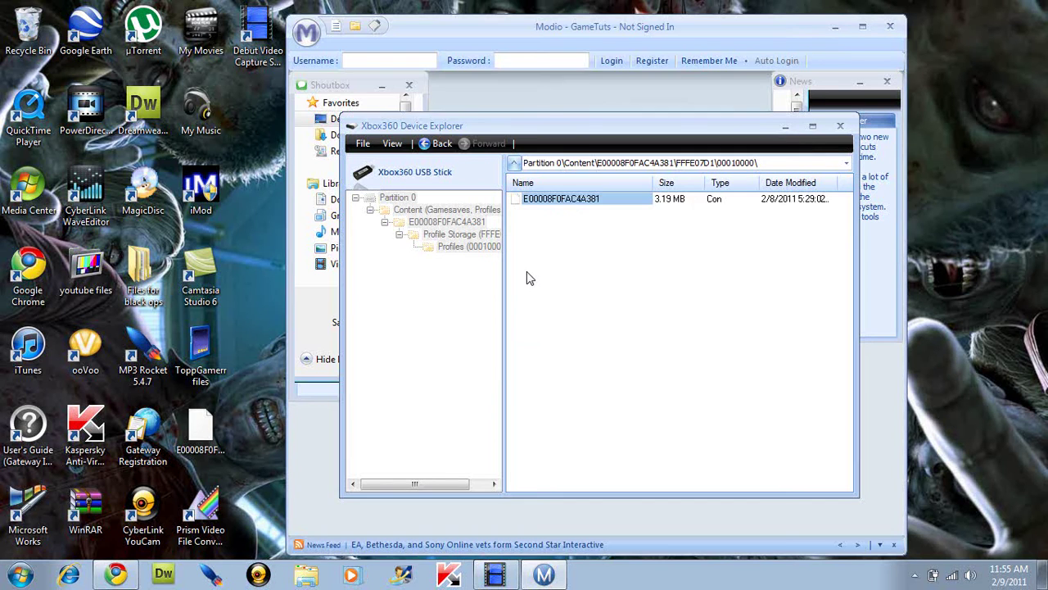
drag(207, 420, 513, 374)
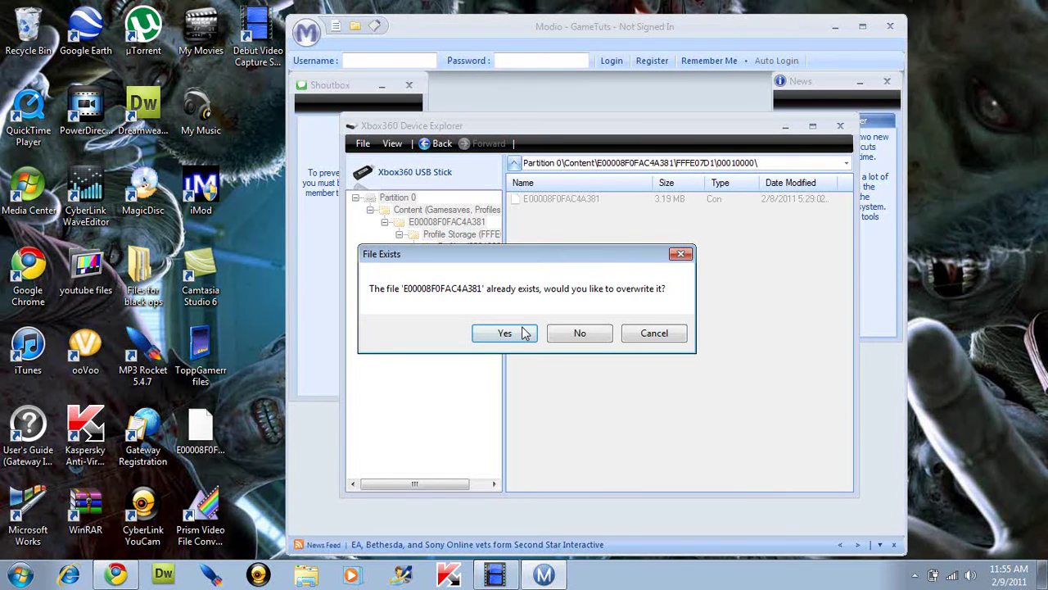
click(505, 333)
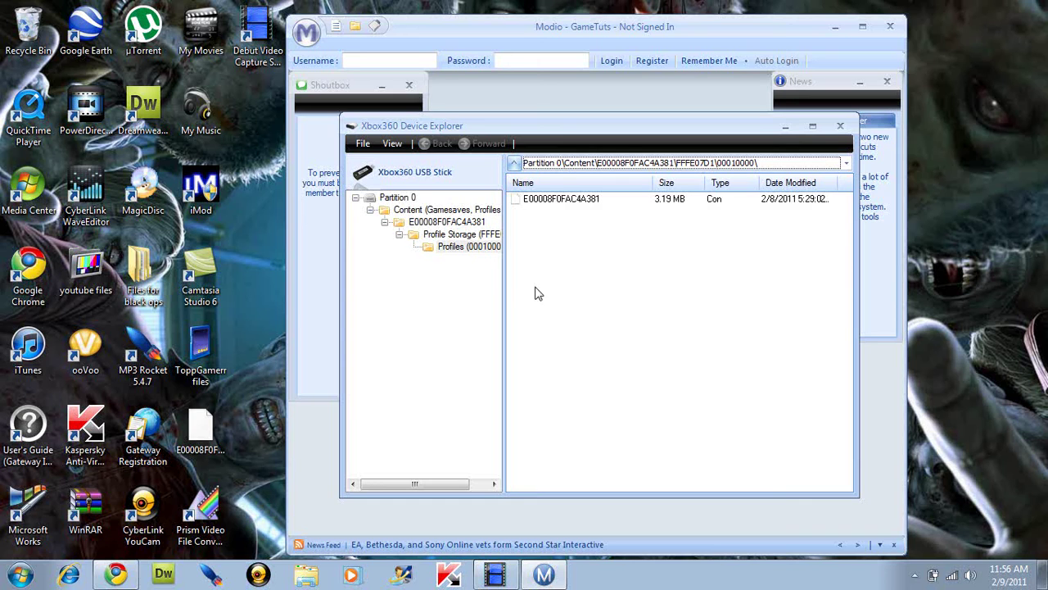
Minimize the Device Explorer, load the extracted profile from the desktop into Modio's resigner and show its file contents
click(778, 129)
drag(662, 28, 730, 22)
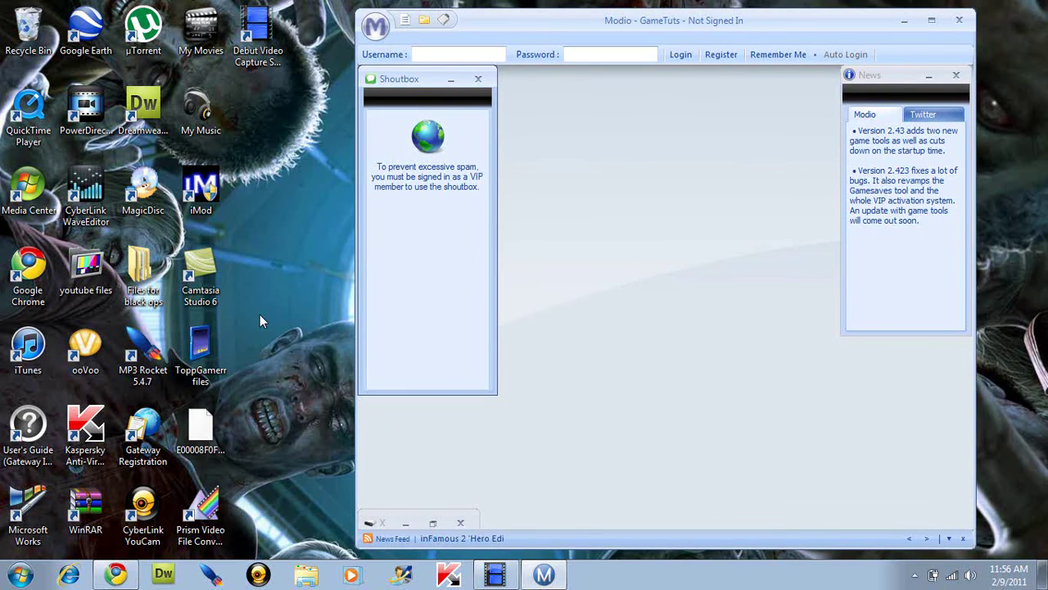
click(200, 430)
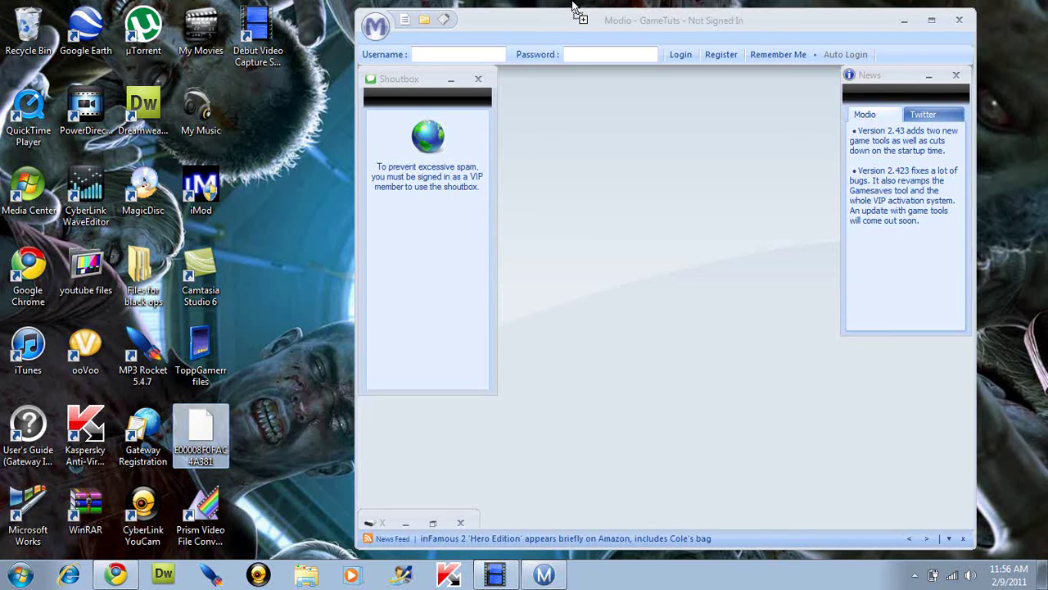
click(505, 21)
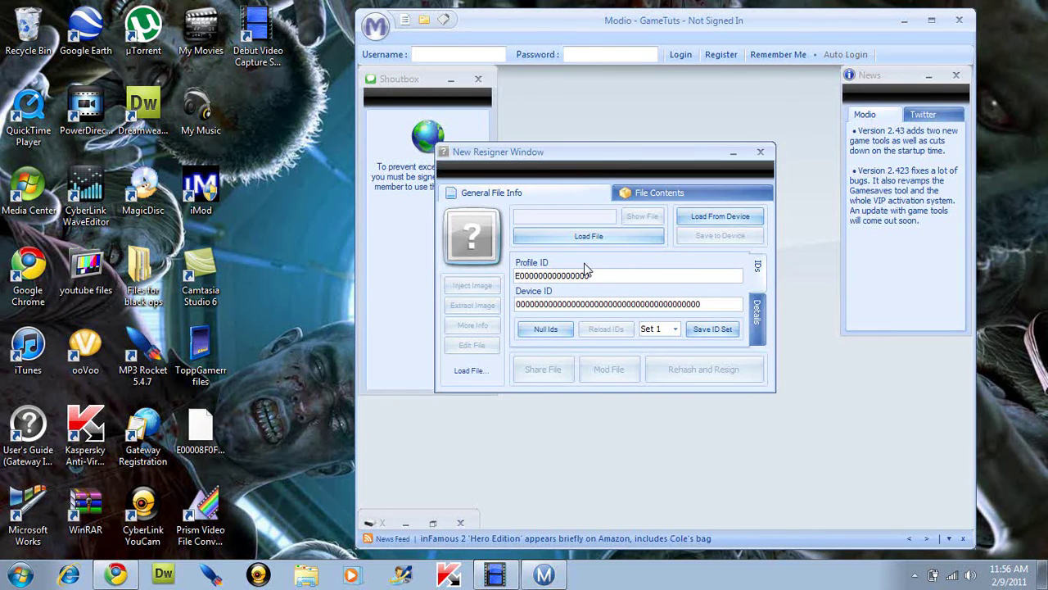
click(661, 193)
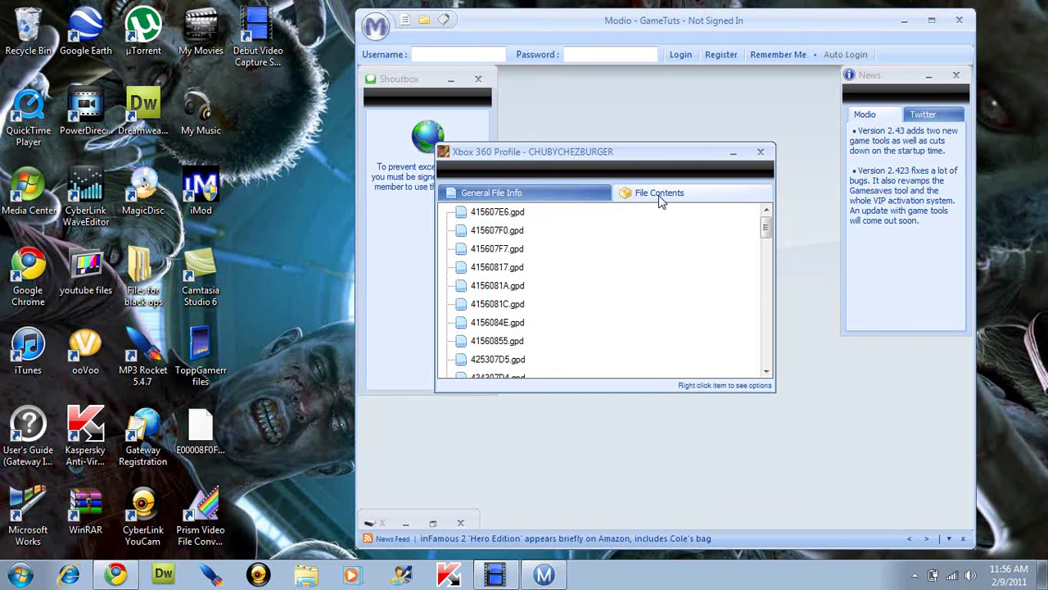
Replace 41560855.gpd in the profile with the Desktop file 41560855 (2).gpd
click(509, 342)
right_click(509, 341)
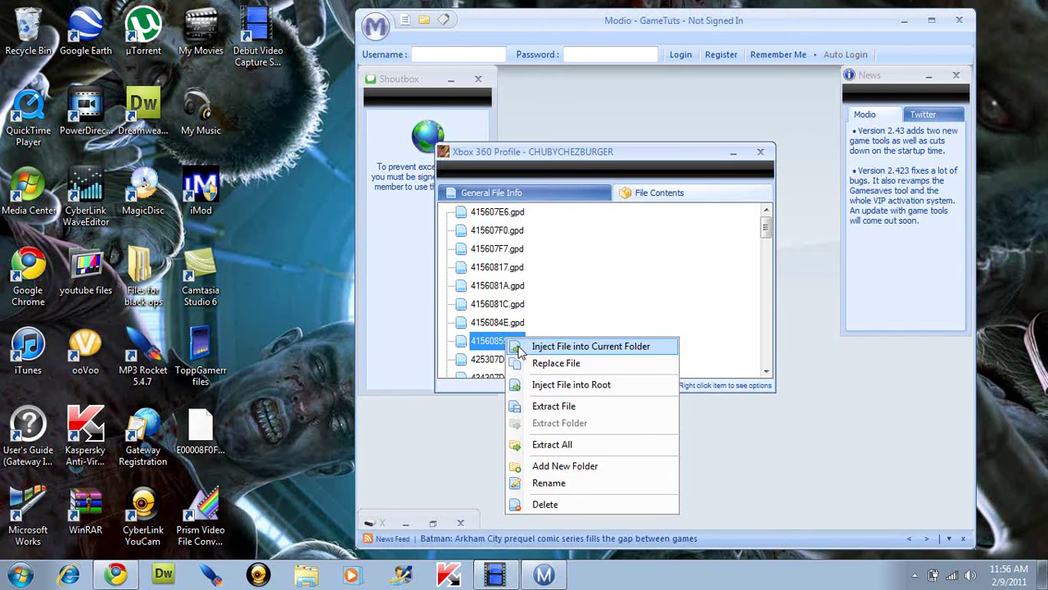
click(535, 365)
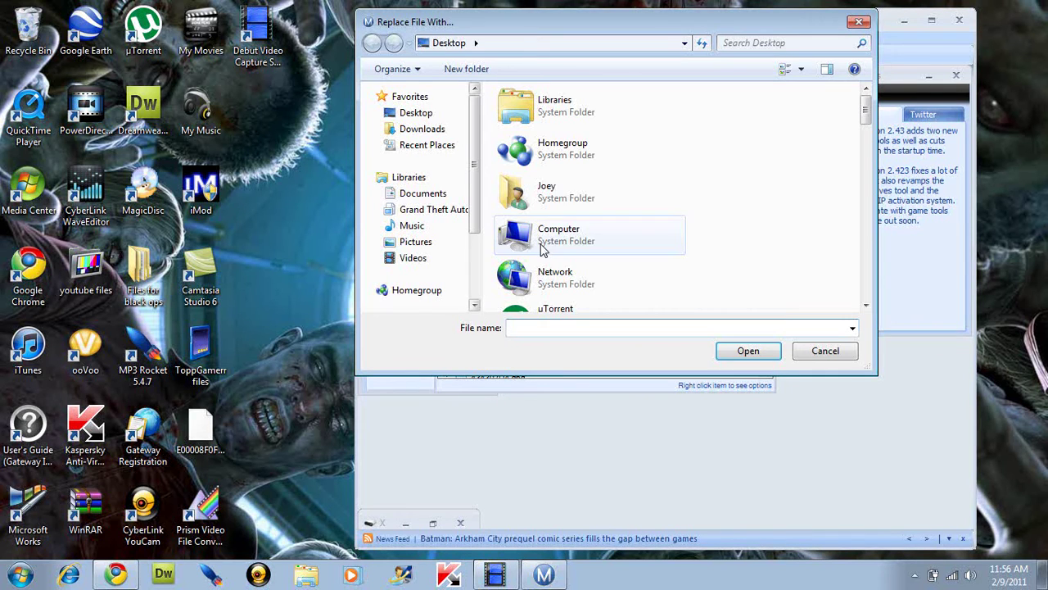
drag(865, 115, 848, 237)
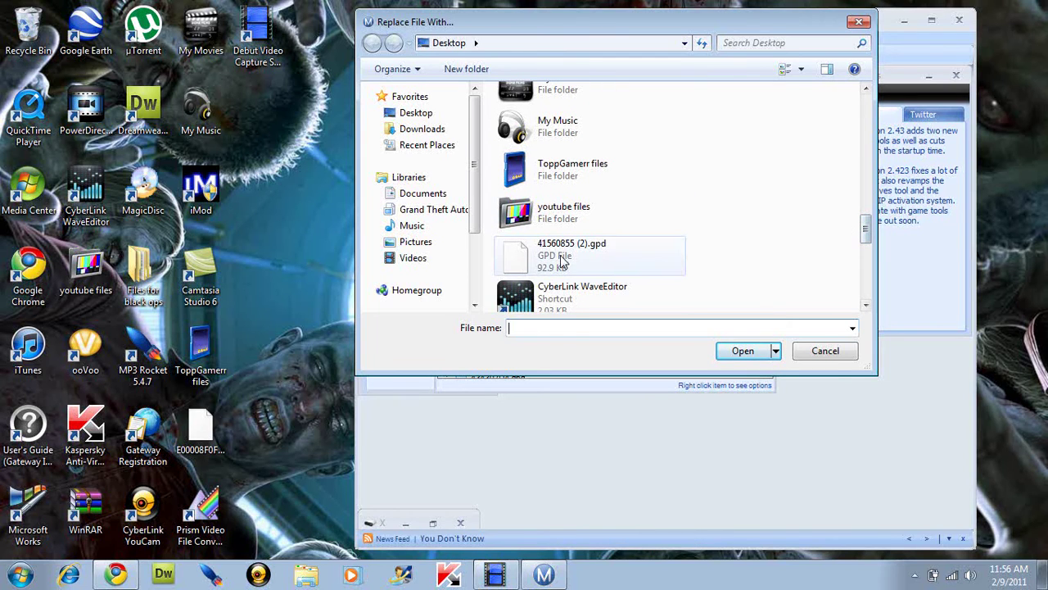
click(622, 258)
click(758, 360)
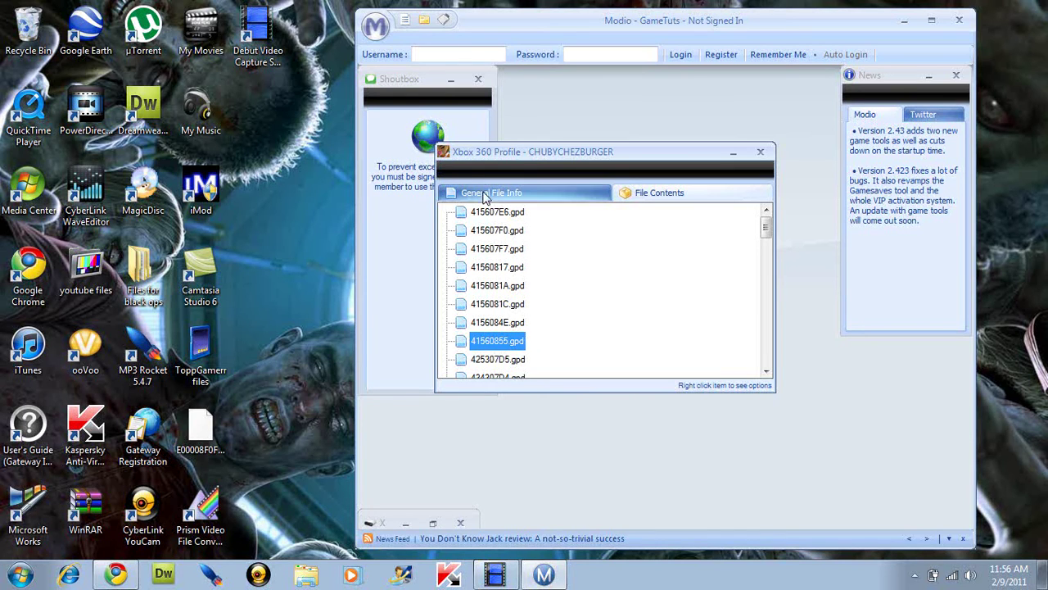
Rehash and resign the modified profile, save it to the device and minimize its window
click(509, 203)
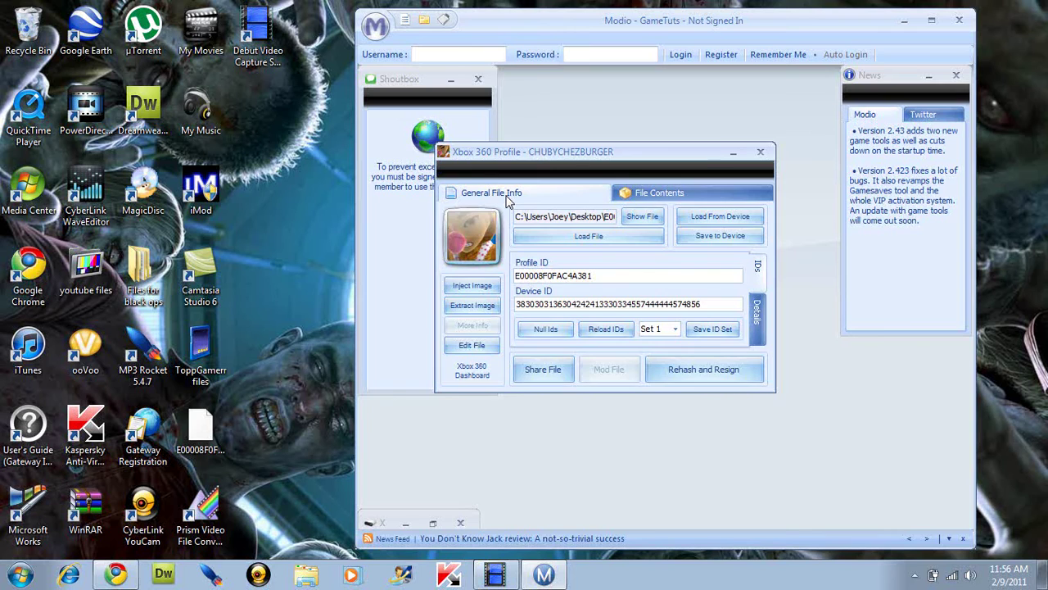
click(703, 370)
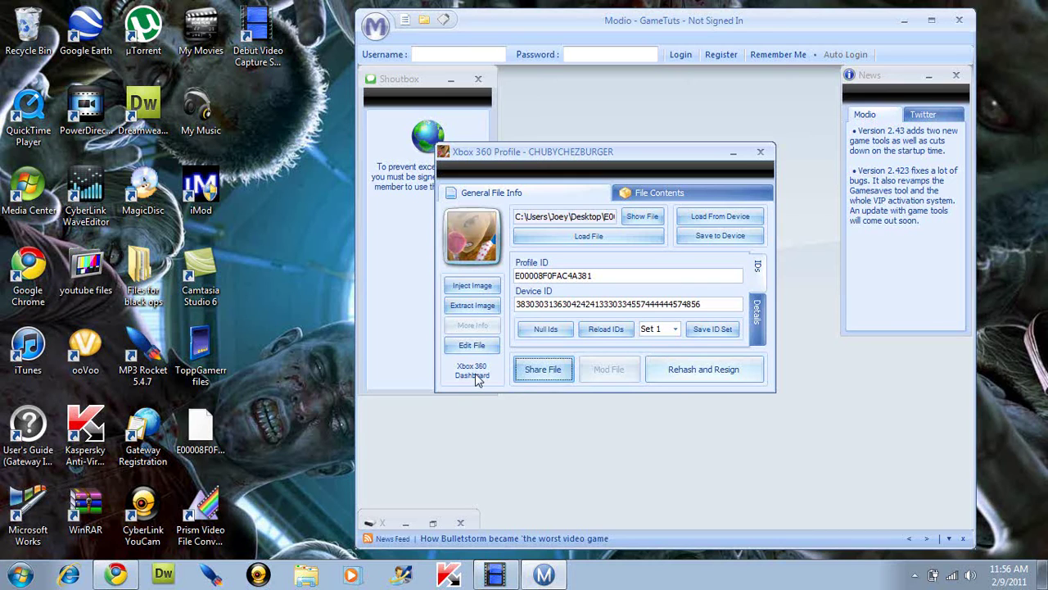
click(701, 238)
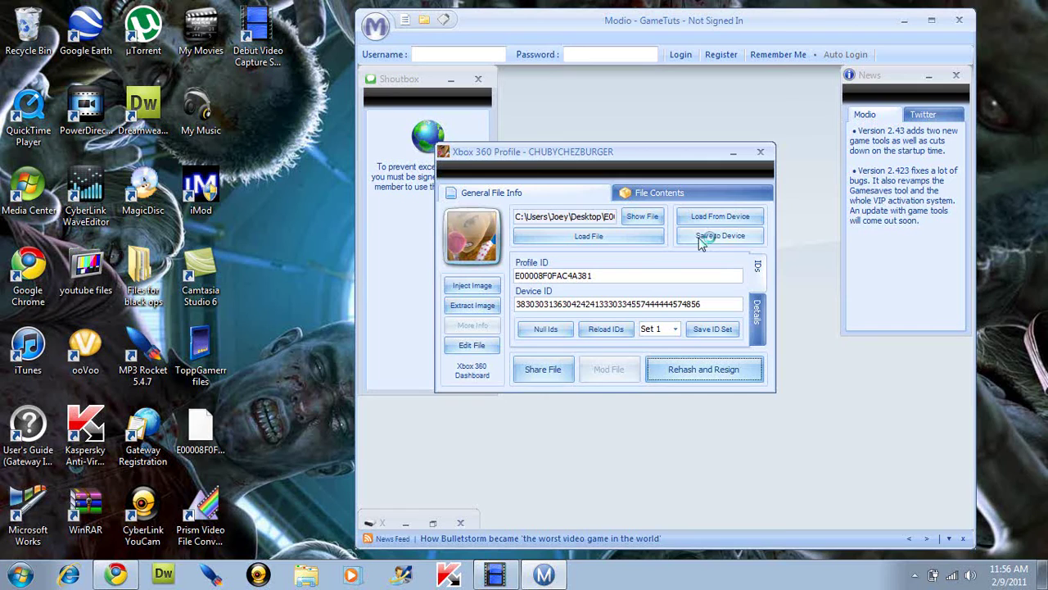
click(732, 237)
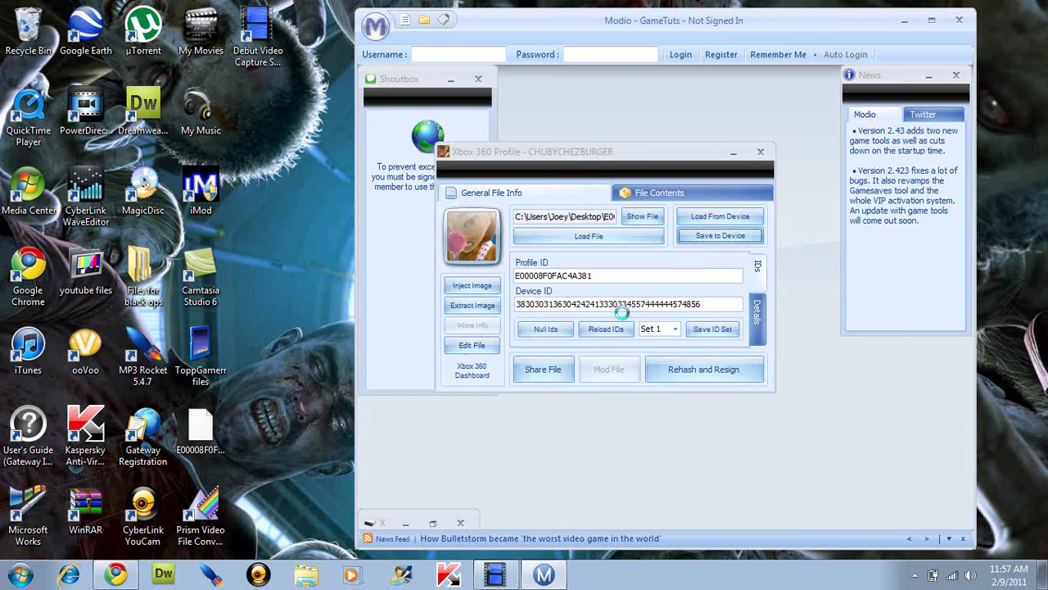
click(651, 344)
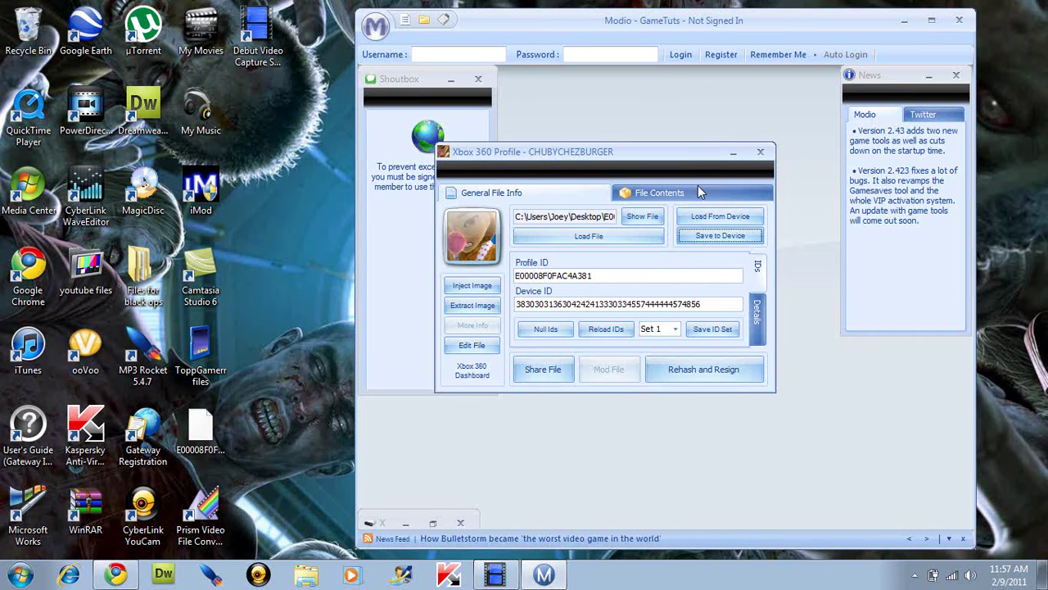
click(734, 152)
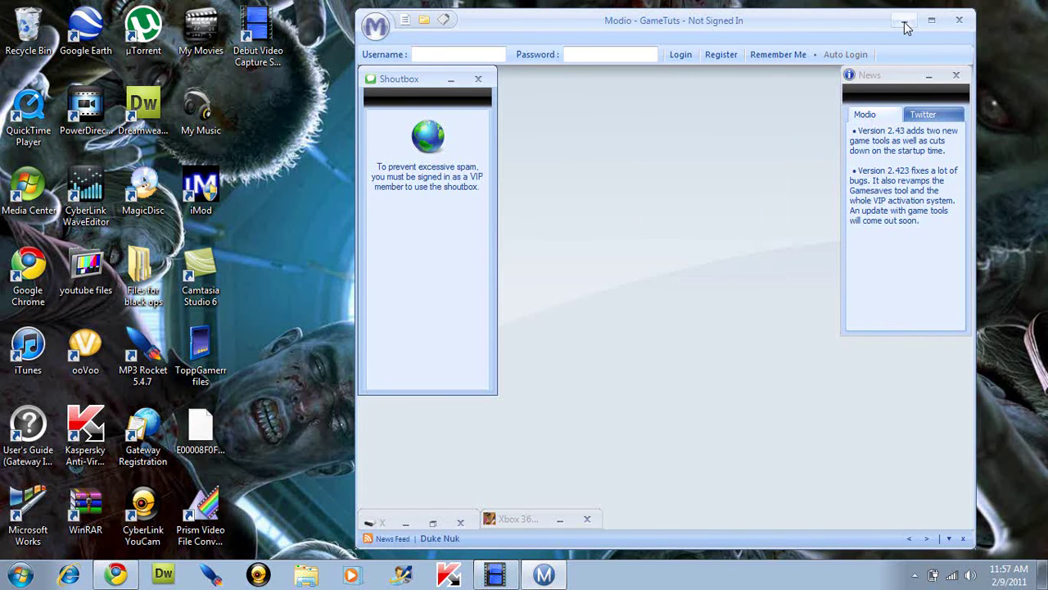